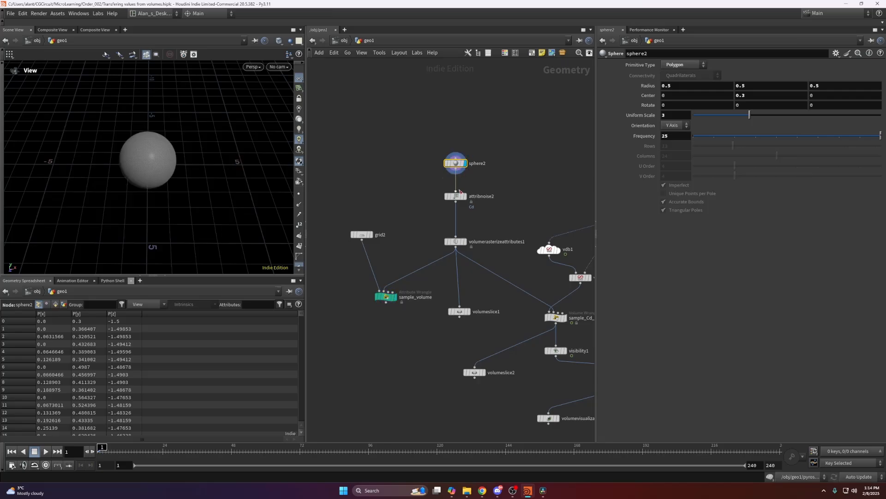
Step: Display the output of attribnoise2 and view the noise-coloured sphere from another angle
{"action": "left_click", "coordinate": [455, 196]}
{"action": "left_click", "coordinate": [465, 196]}
{"action": "left_click_drag", "start_coordinate": [198, 178], "coordinate": [148, 161]}
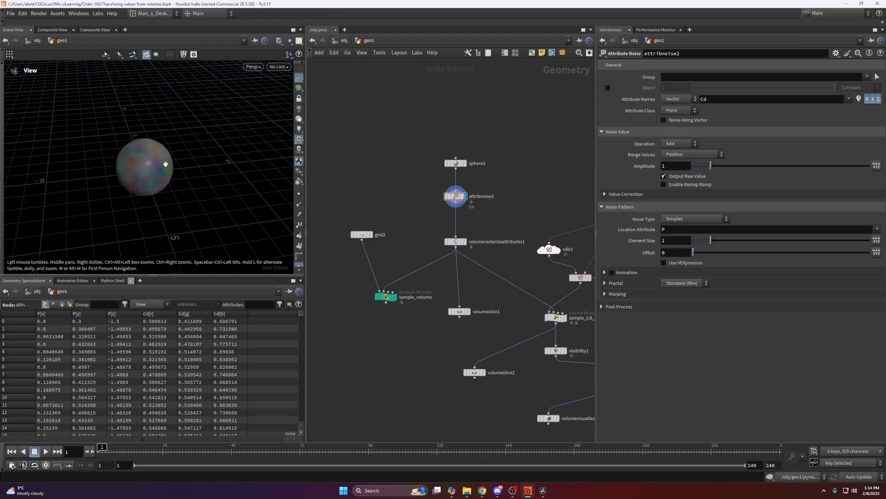
Step: Display the output of volumerasterizeattributes1 and check its Attributes setting
{"action": "left_click_drag", "start_coordinate": [431, 231], "coordinate": [464, 247]}
{"action": "left_click", "coordinate": [464, 241]}
{"action": "left_click_drag", "start_coordinate": [185, 170], "coordinate": [169, 168]}
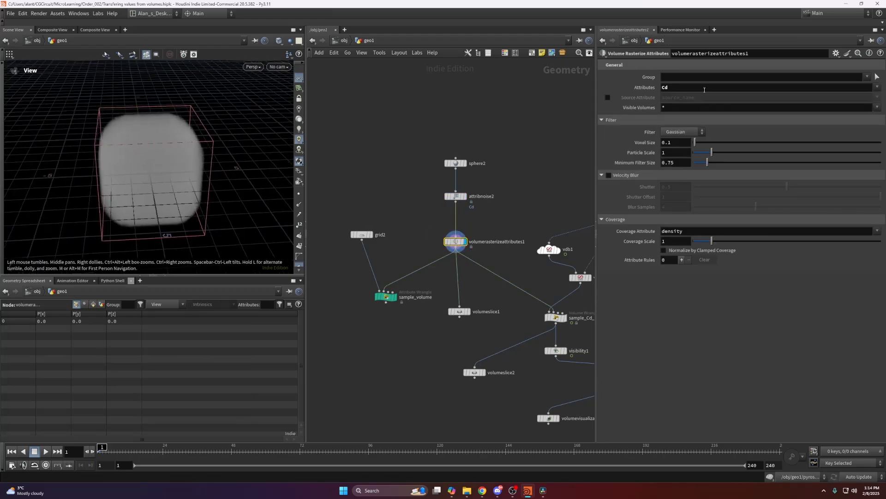
{"action": "left_click", "coordinate": [704, 88]}
Step: Display the output of volumeslice1 and line the node up beneath volumerasterizeattributes1
{"action": "left_click", "coordinate": [468, 306]}
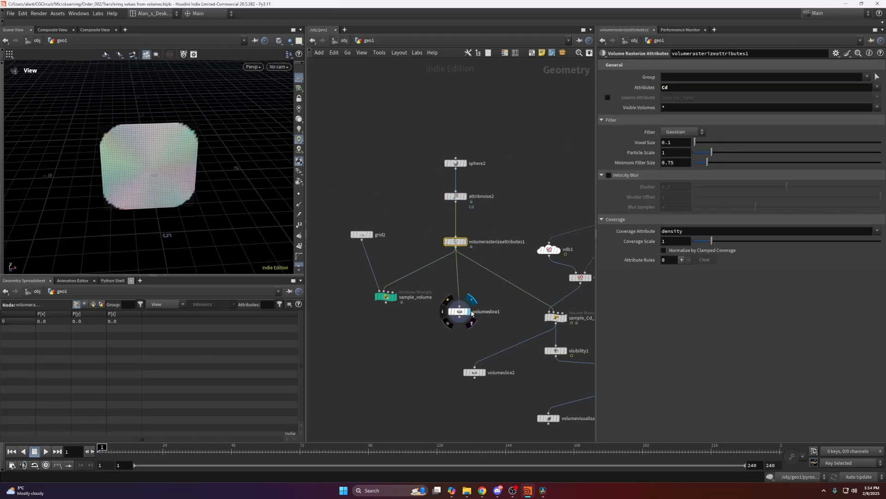
{"action": "left_click_drag", "start_coordinate": [460, 311], "coordinate": [456, 311]}
{"action": "left_click_drag", "start_coordinate": [174, 181], "coordinate": [204, 160]}
{"action": "scroll", "coordinate": [204, 161], "scroll_direction": "up", "scroll_amount": 3}
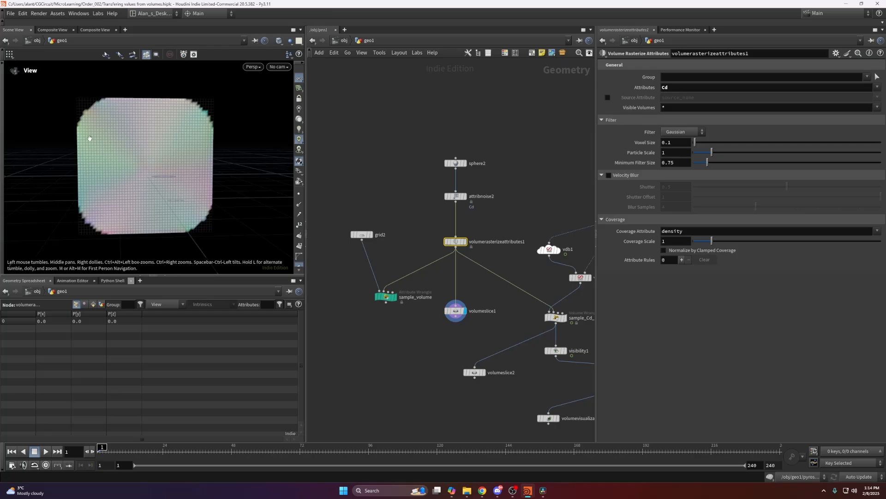
Step: Set the filter of volumerasterizeattributes1 to Point and compare the rasterized volume with its slice
{"action": "left_click", "coordinate": [667, 134]}
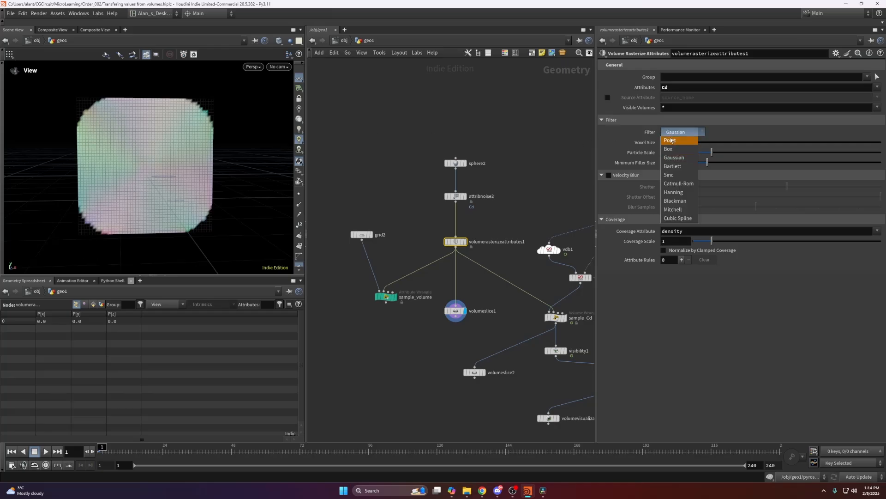
{"action": "left_click", "coordinate": [675, 128]}
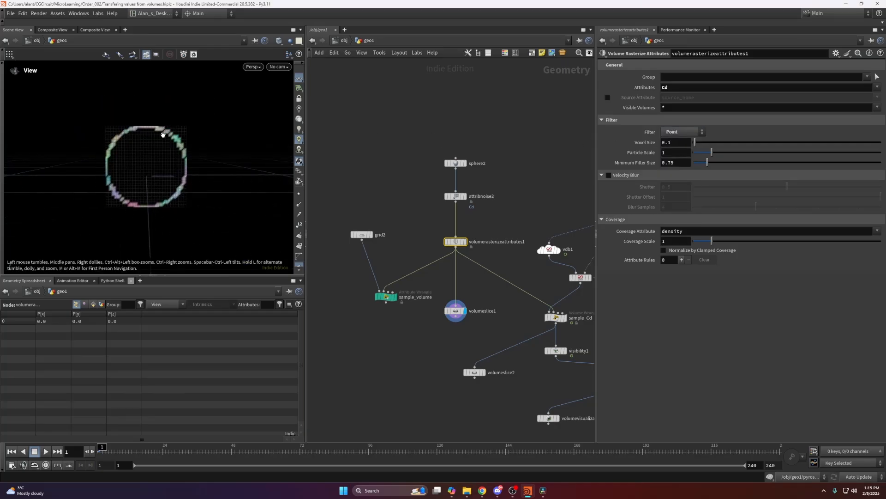
{"action": "left_click", "coordinate": [466, 242]}
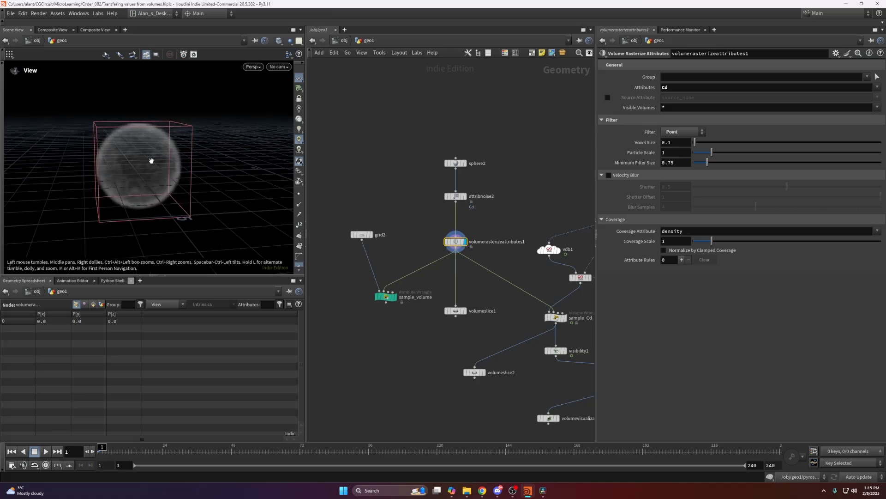
{"action": "left_click", "coordinate": [465, 311]}
{"action": "left_click", "coordinate": [466, 312]}
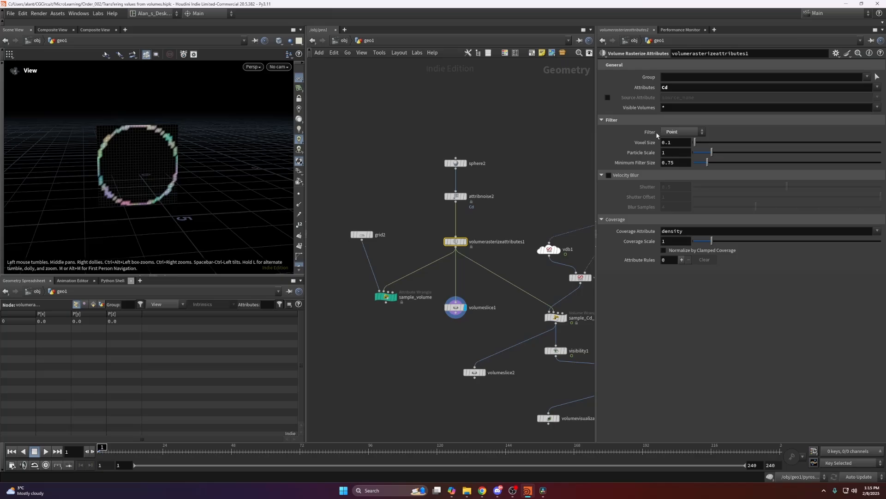
{"action": "left_click_drag", "start_coordinate": [246, 156], "coordinate": [166, 131]}
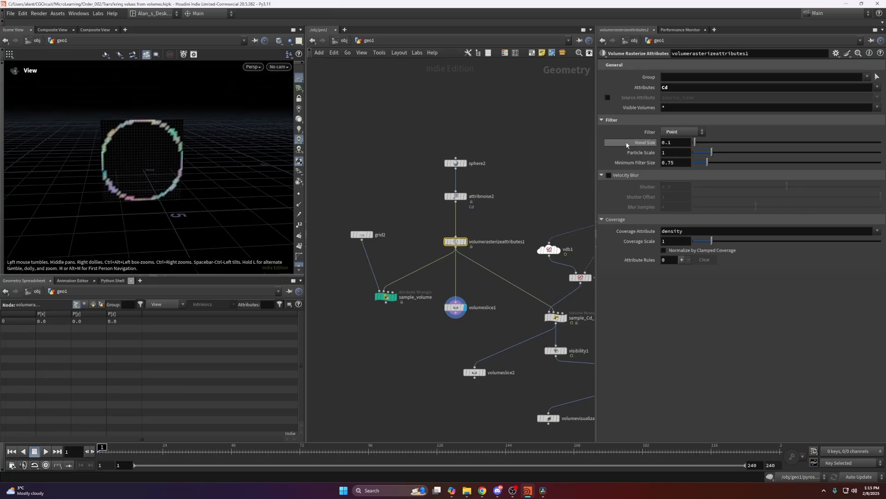
Step: Try the Box filter on volumerasterizeattributes1, then return the filter to Gaussian
{"action": "left_click", "coordinate": [683, 131]}
{"action": "left_click", "coordinate": [679, 150]}
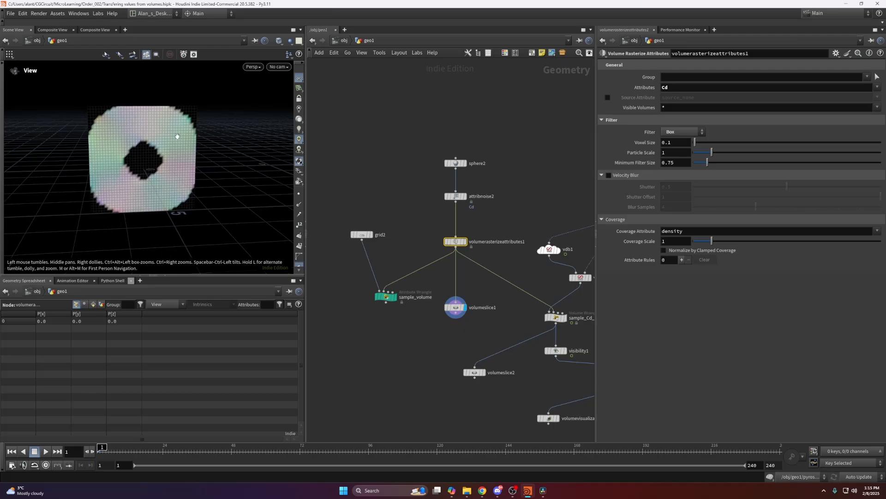
{"action": "left_click_drag", "start_coordinate": [177, 136], "coordinate": [145, 129]}
{"action": "left_click", "coordinate": [678, 131]}
{"action": "left_click", "coordinate": [674, 157]}
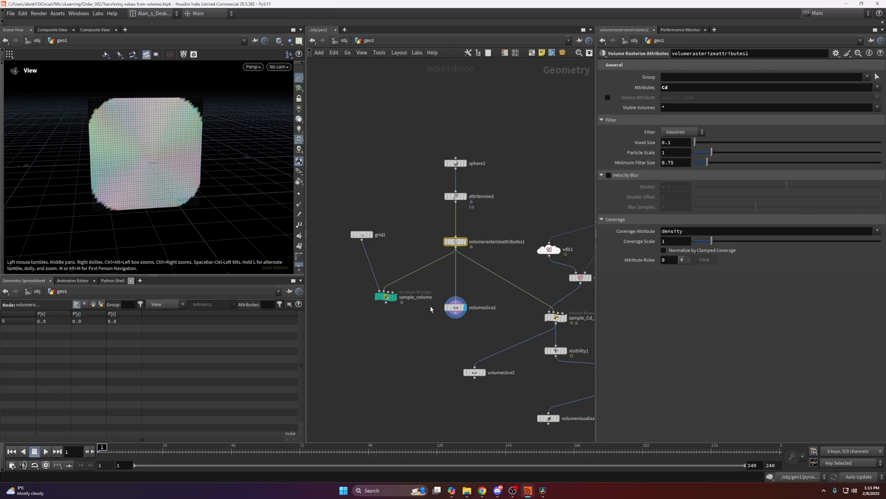
Step: Display the output of the sample_volume wrangle and view the coloured grid from above
{"action": "left_click", "coordinate": [386, 296]}
{"action": "left_click", "coordinate": [393, 297]}
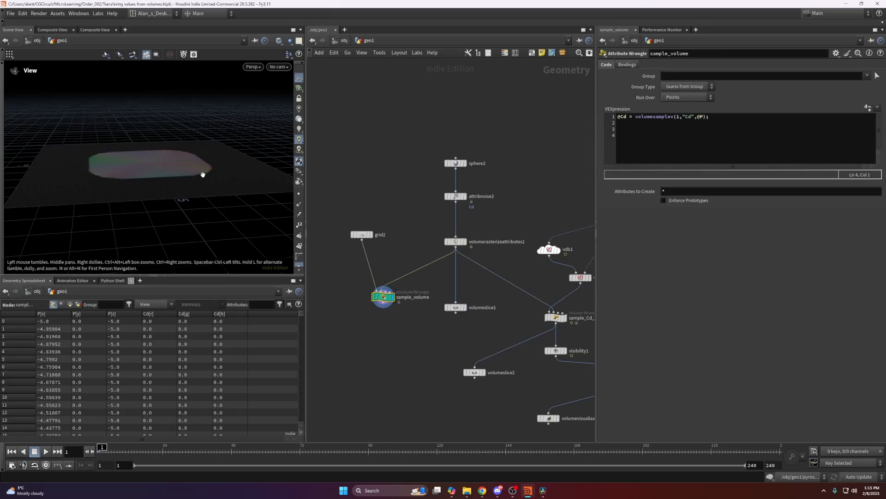
{"action": "left_click_drag", "start_coordinate": [202, 175], "coordinate": [158, 185]}
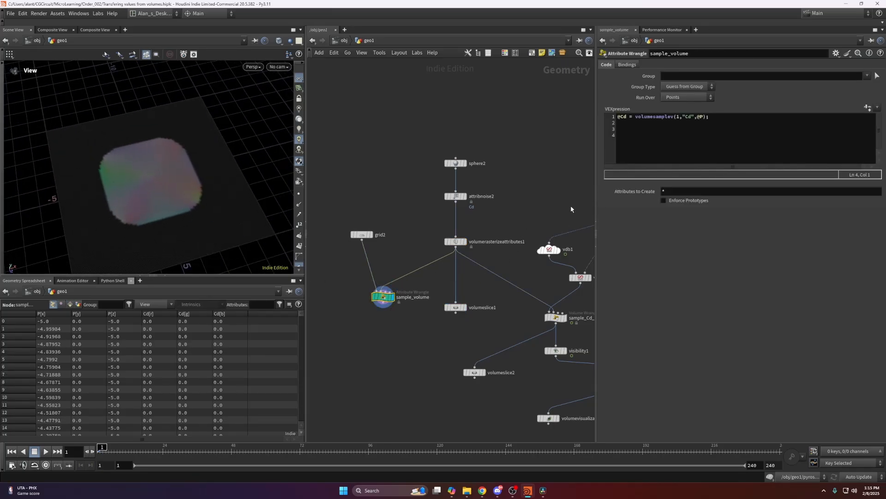
Step: Examine the volumesamplev expression assigned to Cd in the sample_volume wrangle
{"action": "left_click_drag", "start_coordinate": [617, 116], "coordinate": [748, 115]}
{"action": "left_click", "coordinate": [748, 116]}
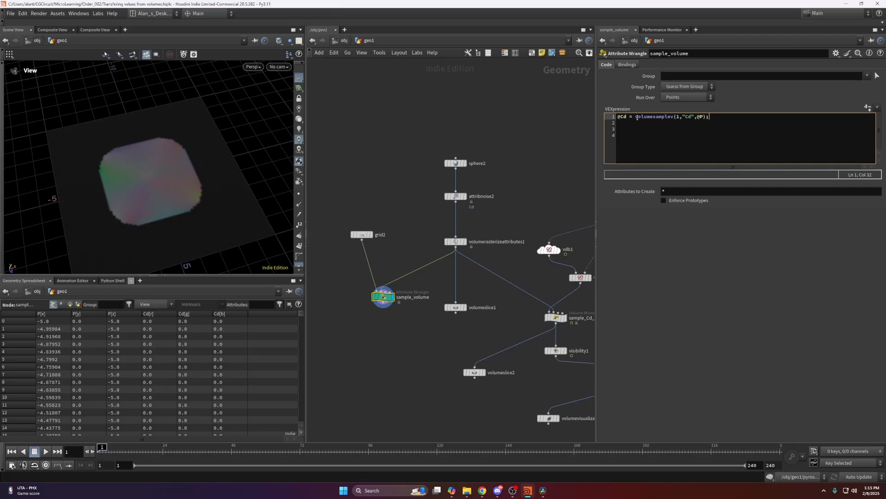
{"action": "left_click_drag", "start_coordinate": [637, 117], "coordinate": [675, 117]}
{"action": "left_click", "coordinate": [674, 117]}
{"action": "left_click", "coordinate": [616, 131]}
{"action": "left_click_drag", "start_coordinate": [634, 118], "coordinate": [674, 122]}
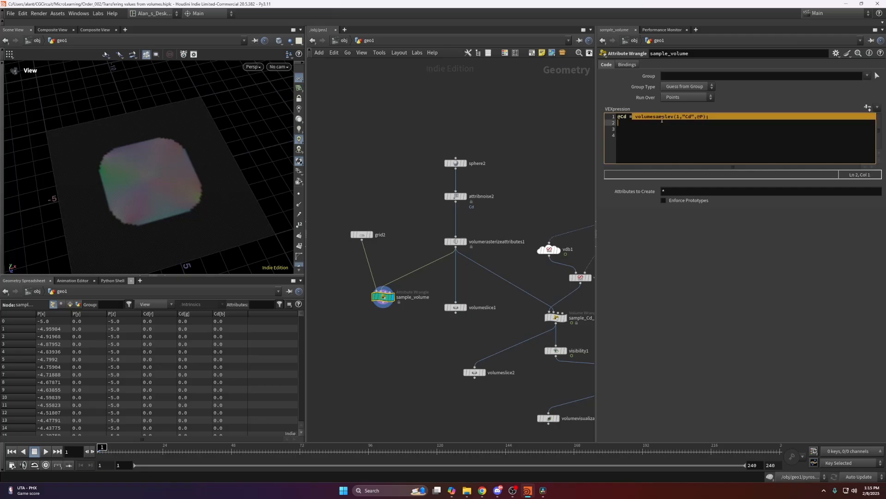
{"action": "left_click", "coordinate": [674, 117]}
Step: Examine the grid's points and sampled Cd colours up close at the volume's edge, then hide the point display
{"action": "left_click_drag", "start_coordinate": [208, 159], "coordinate": [185, 151]}
{"action": "right_click_drag", "start_coordinate": [184, 151], "coordinate": [290, 164]}
{"action": "left_click_drag", "start_coordinate": [174, 141], "coordinate": [172, 140]}
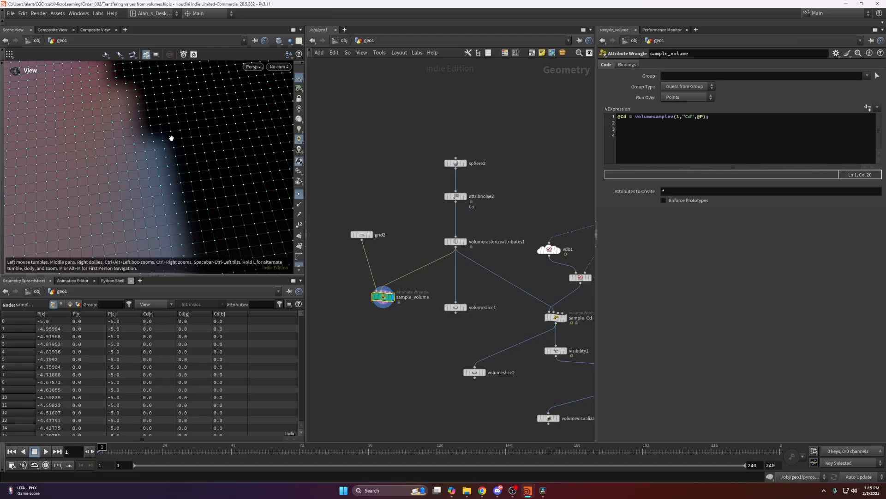
{"action": "mouse_move", "coordinate": [171, 138]}
{"action": "left_mouse_down"}
{"action": "mouse_move", "coordinate": [184, 142]}
{"action": "mouse_move", "coordinate": [170, 138]}
{"action": "left_mouse_up"}
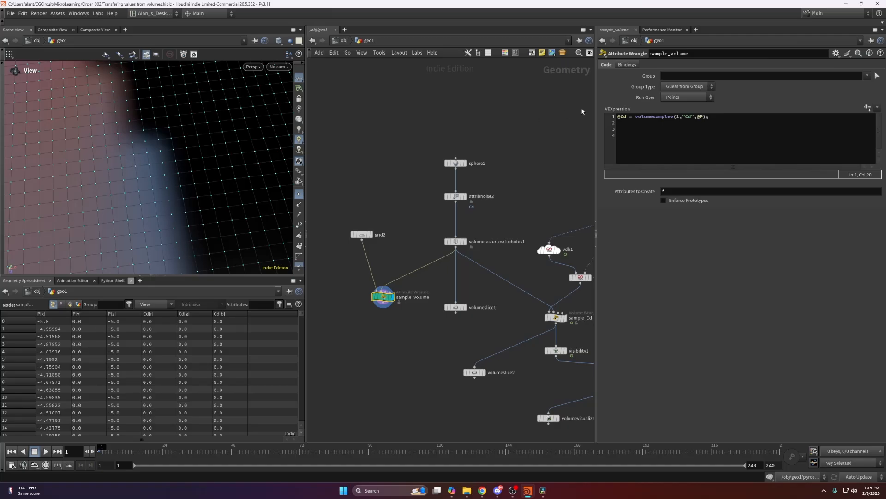
{"action": "double_click", "coordinate": [623, 116]}
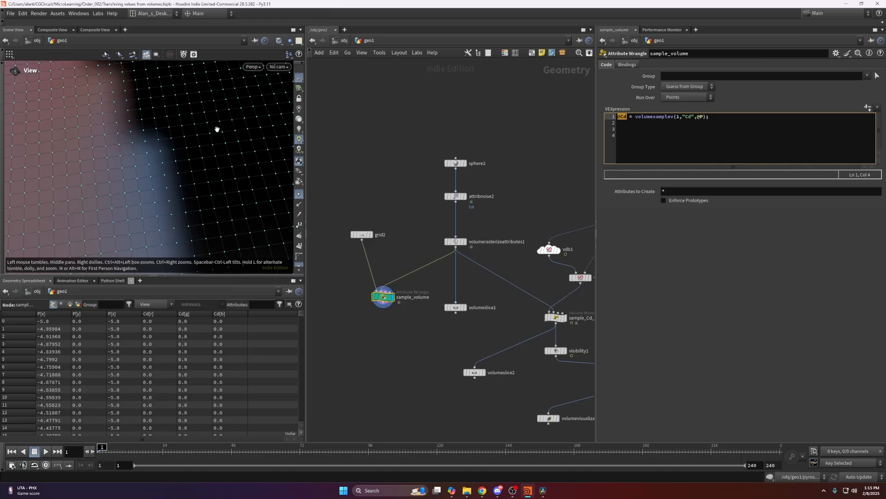
{"action": "right_click_drag", "start_coordinate": [215, 129], "coordinate": [166, 143]}
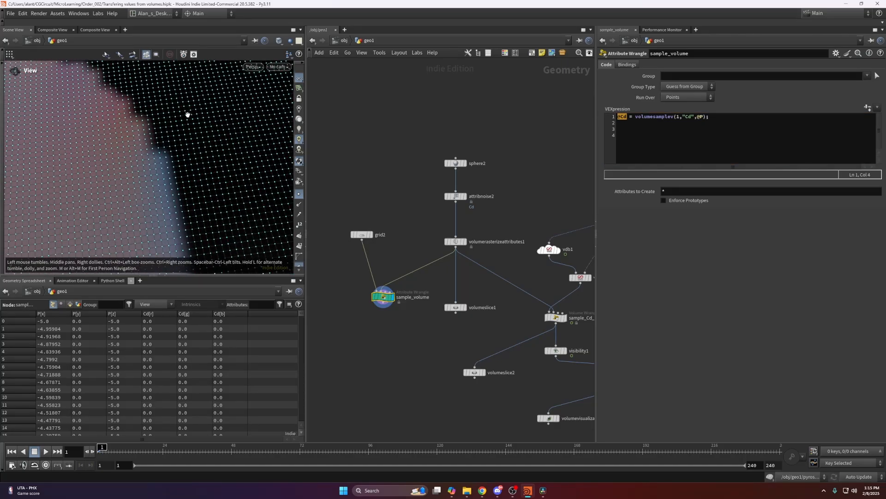
{"action": "right_click_drag", "start_coordinate": [212, 123], "coordinate": [192, 128]}
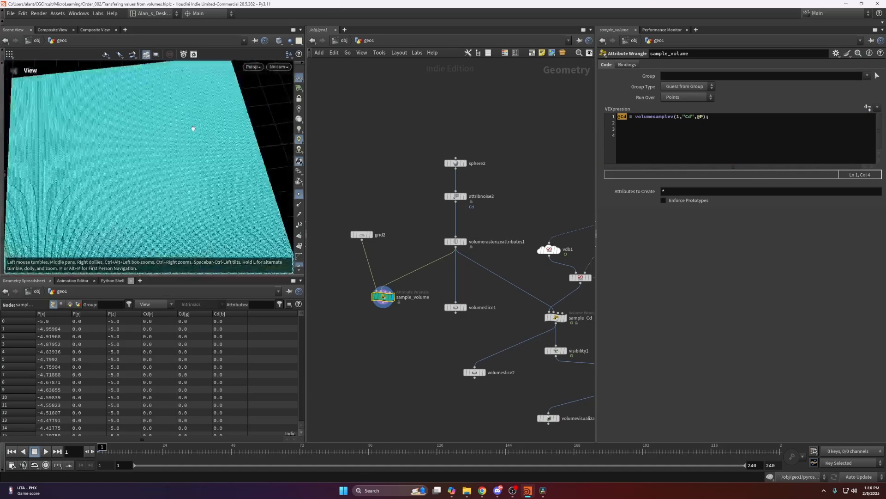
{"action": "left_click", "coordinate": [299, 196]}
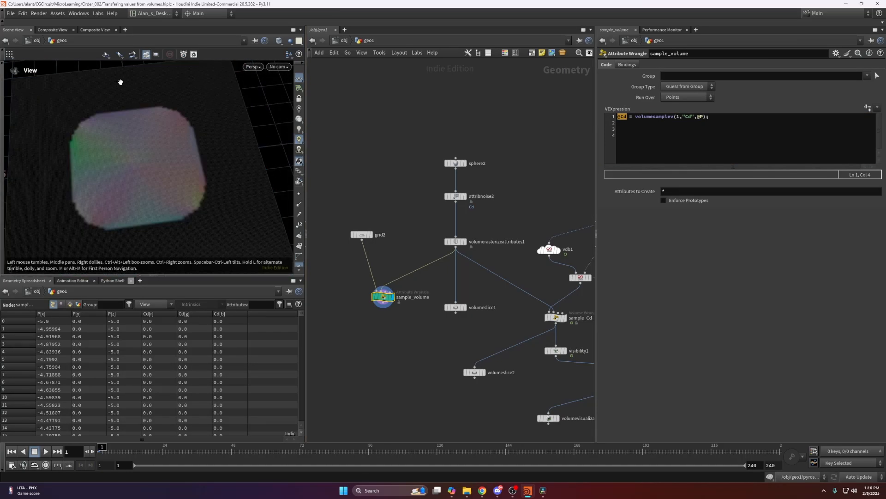
Step: Enter the function name volumesample on line 3, below the Cd expression in sample_volume
{"action": "left_click", "coordinate": [653, 116]}
{"action": "key", "text": "Return"}
{"action": "key", "text": "Return"}
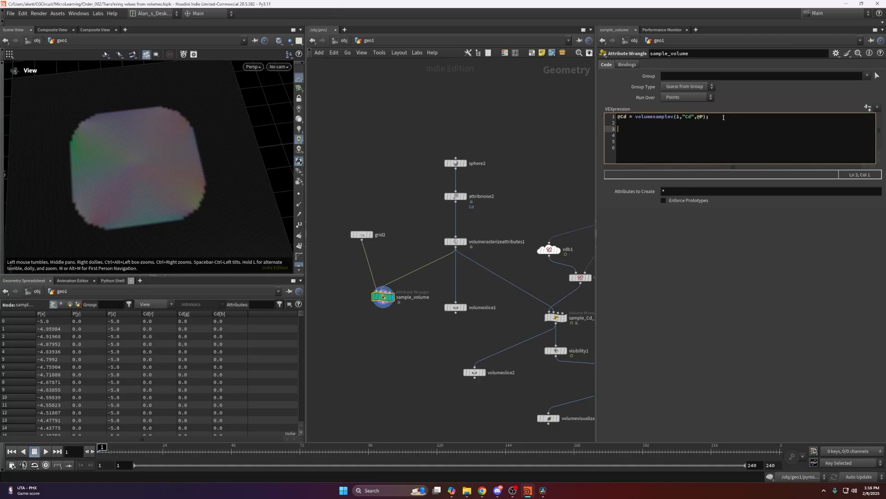
{"action": "type", "text": "volyu"}
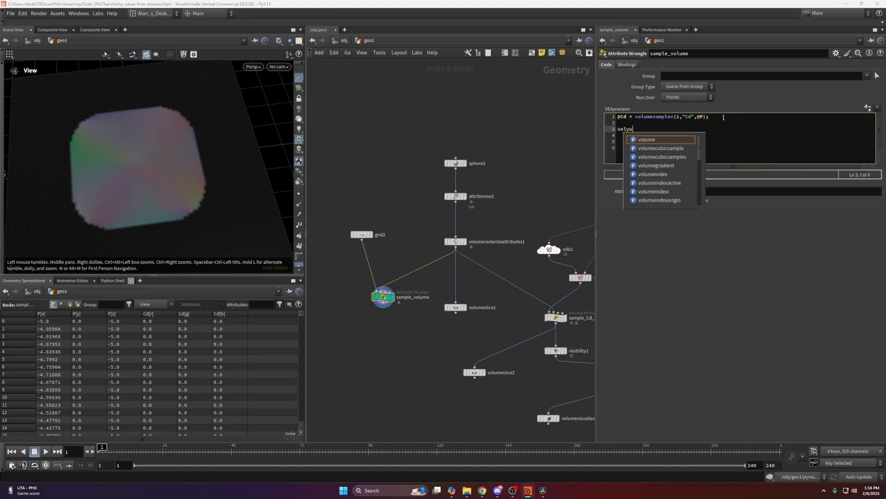
{"action": "key", "text": "BackSpace"}
{"action": "key", "text": "BackSpace"}
{"action": "type", "text": "umesample"}
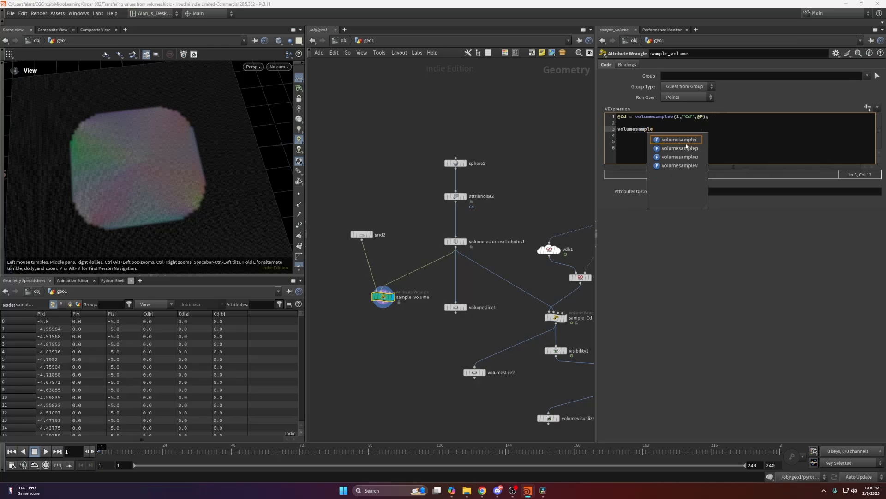
Step: Try the volumesamplev variant on line 3 of the sample_volume code, then delete the trial function name
{"action": "left_click_drag", "start_coordinate": [653, 129], "coordinate": [618, 129]}
{"action": "left_click", "coordinate": [656, 131]}
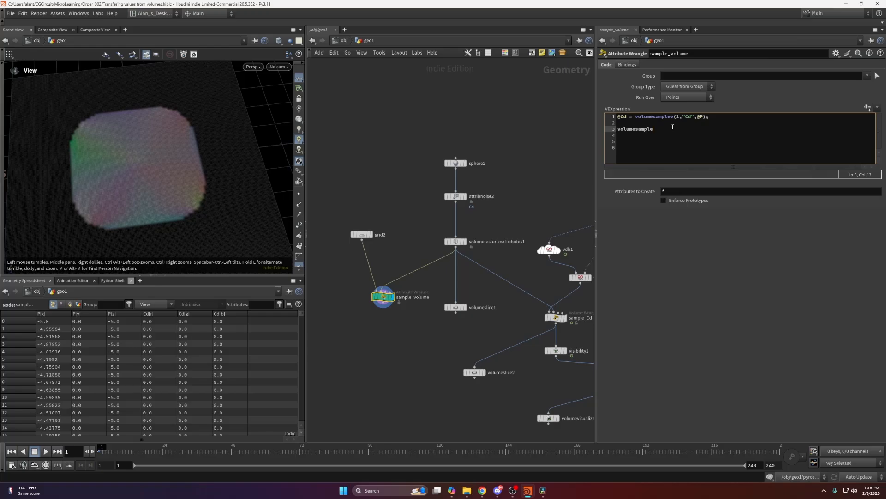
{"action": "key", "text": "BackSpace"}
{"action": "type", "text": "e"}
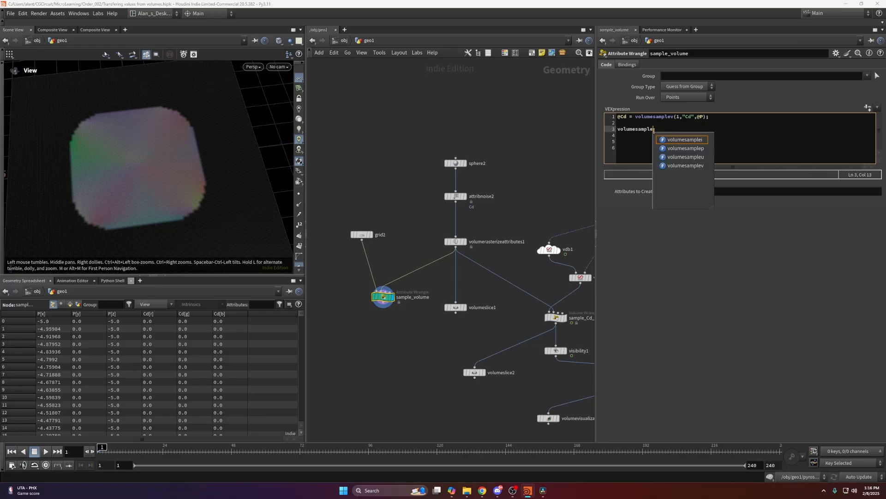
{"action": "type", "text": "v("}
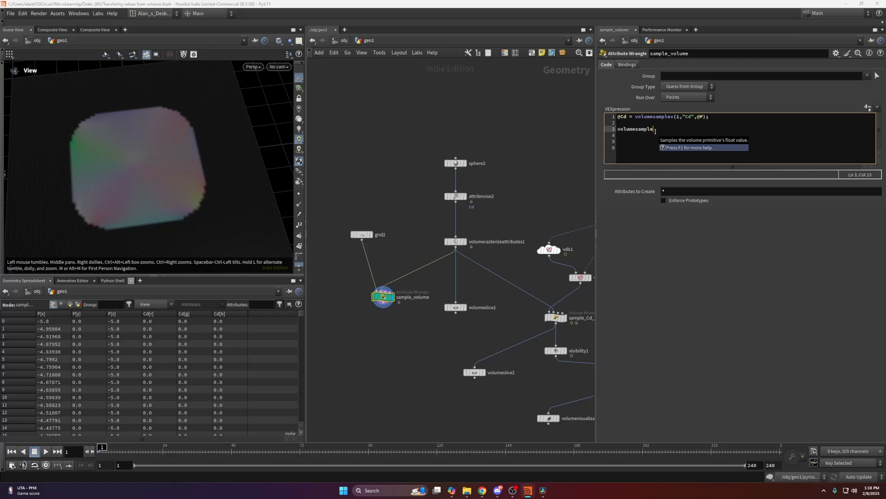
{"action": "key", "text": "BackSpace"}
{"action": "key", "text": "BackSpace"}
{"action": "key", "text": "BackSpace"}
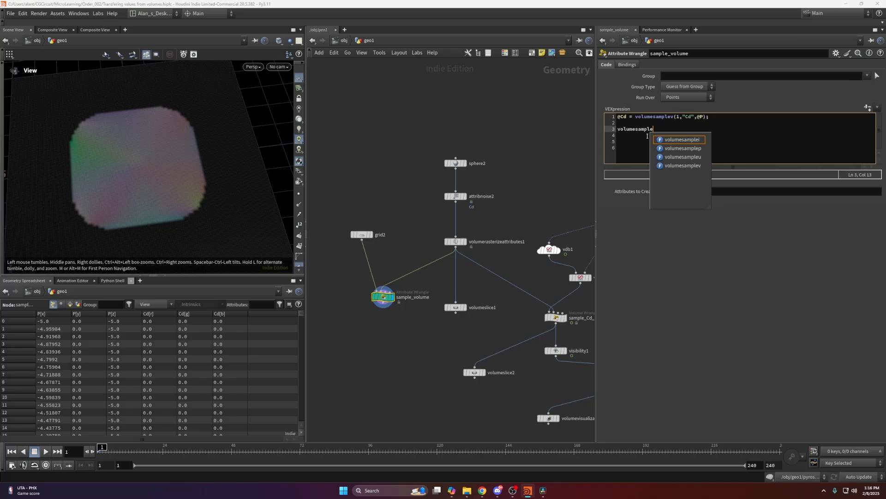
{"action": "left_click_drag", "start_coordinate": [654, 129], "coordinate": [609, 128]}
{"action": "key", "text": "BackSpace"}
{"action": "left_click", "coordinate": [718, 116]}
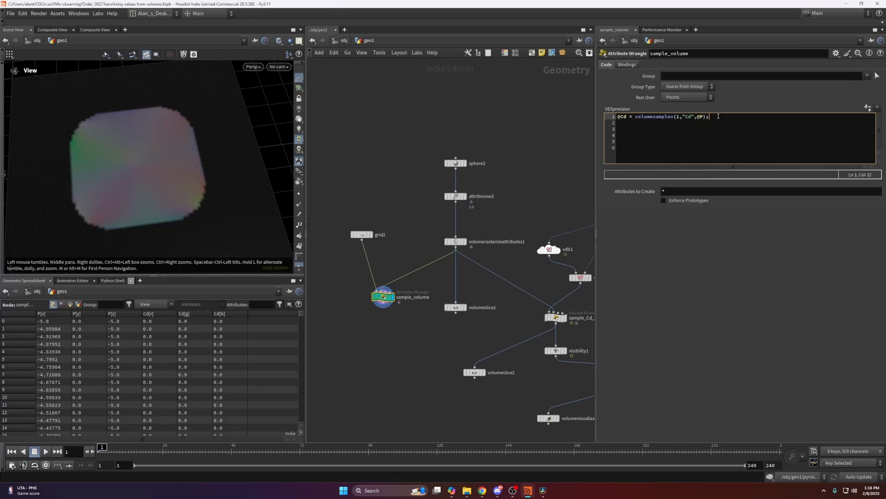
Step: Review the input number, "Cd" volume name and @P arguments of volumesamplev, checking the node info of volumerasterizeattributes1
{"action": "left_click", "coordinate": [642, 289]}
{"action": "double_click", "coordinate": [677, 117]}
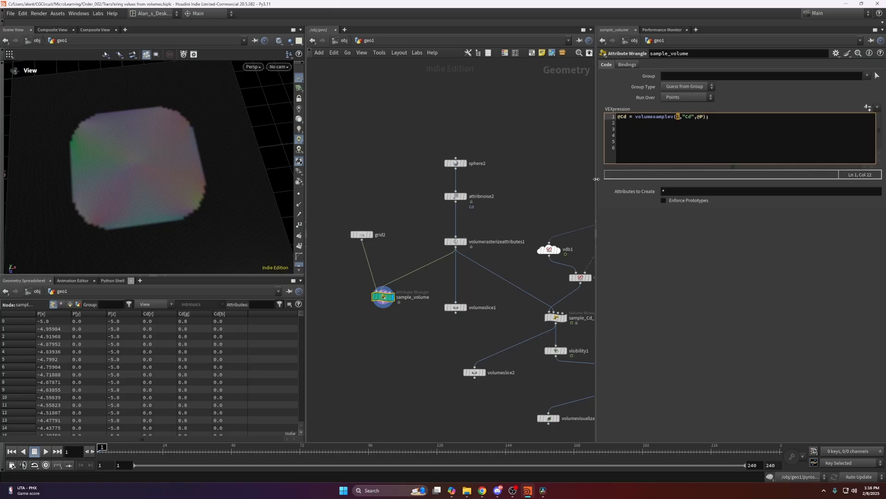
{"action": "left_click", "coordinate": [677, 117]}
{"action": "left_click", "coordinate": [692, 116]}
{"action": "left_click", "coordinate": [456, 241]}
{"action": "middle_click", "coordinate": [457, 243]}
{"action": "left_click", "coordinate": [384, 297]}
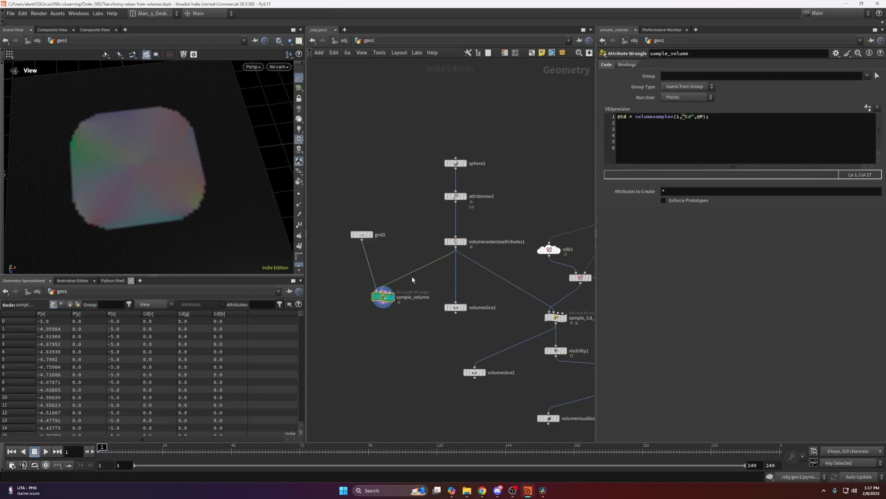
{"action": "left_click_drag", "start_coordinate": [697, 118], "coordinate": [704, 118]}
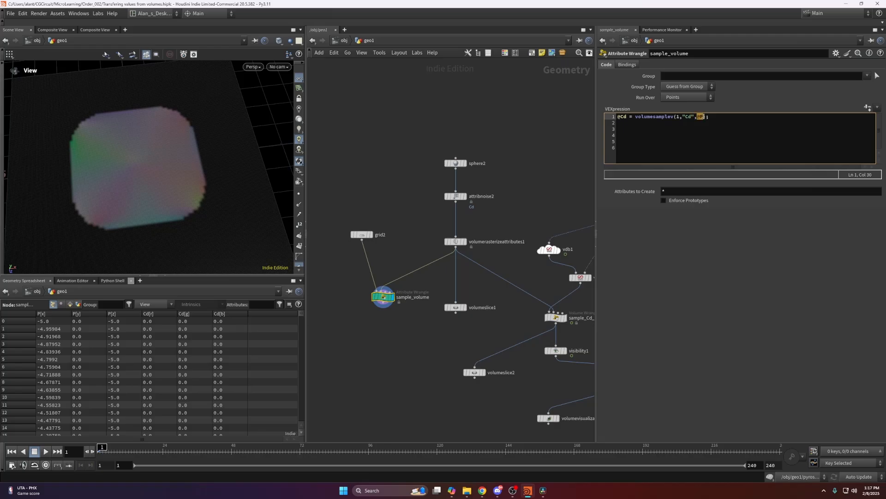
{"action": "left_click", "coordinate": [700, 117]}
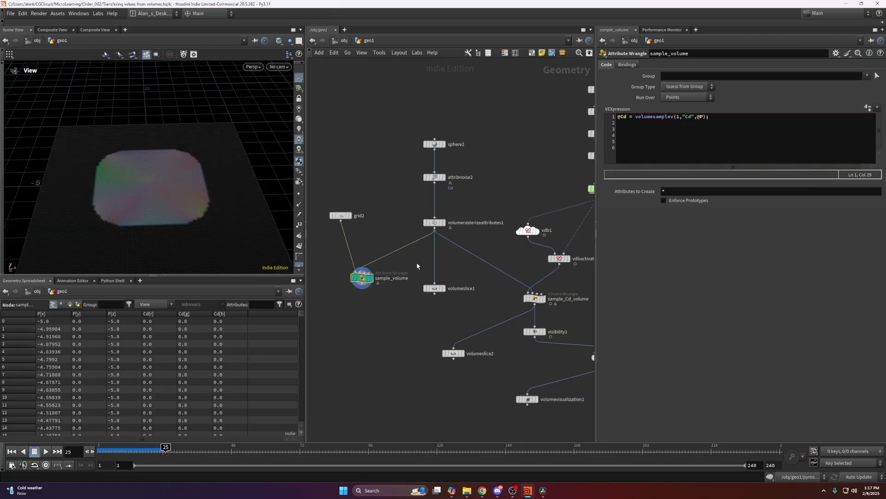
Step: Display the output of the sample_Cd_volume wrangle and show its parameters
{"action": "middle_click_drag", "start_coordinate": [417, 262], "coordinate": [395, 263]}
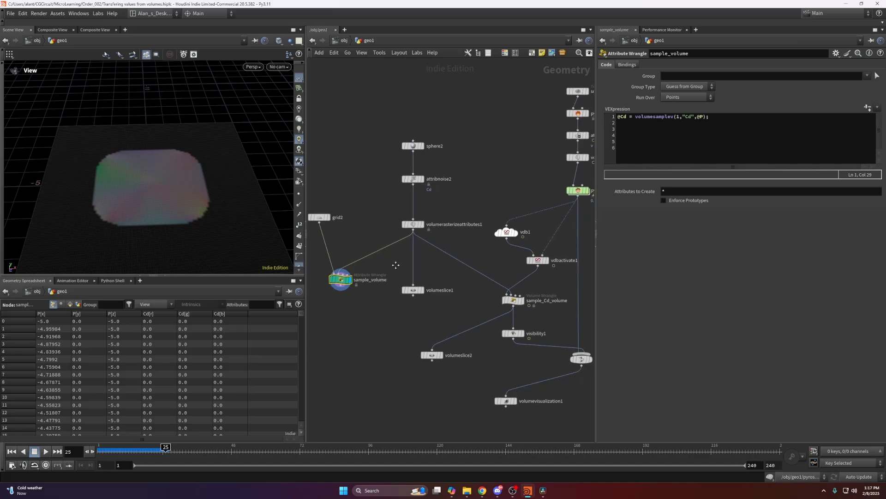
{"action": "left_click", "coordinate": [522, 303]}
{"action": "left_click", "coordinate": [522, 304]}
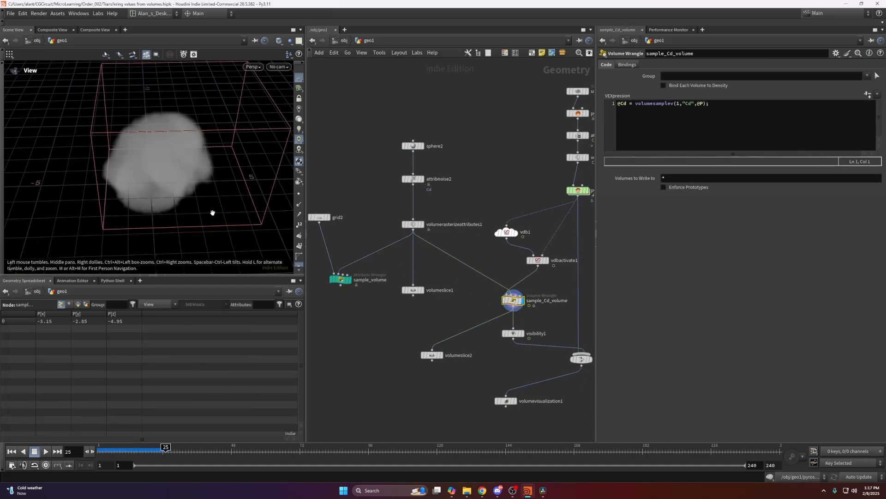
Step: Display the output of pyrosolver_billowy_smoke and view the smoke along with the solver's parameters
{"action": "middle_click_drag", "start_coordinate": [476, 256], "coordinate": [421, 260]}
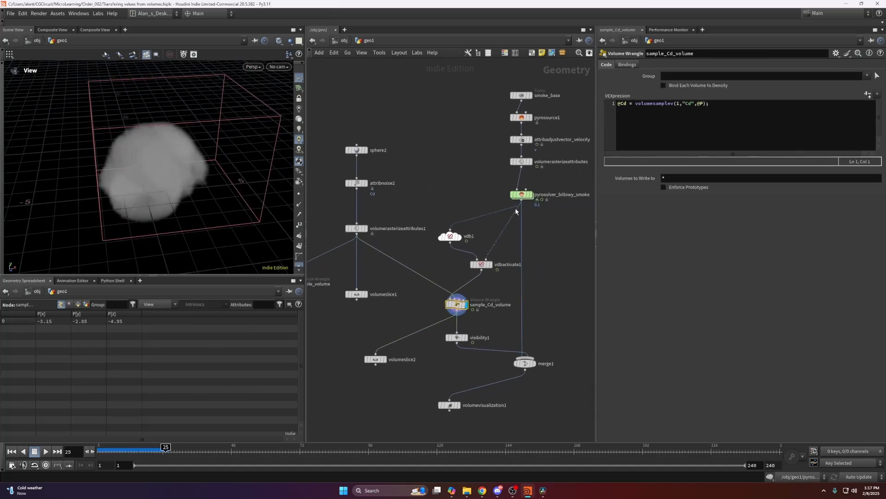
{"action": "left_click", "coordinate": [530, 193]}
{"action": "left_click_drag", "start_coordinate": [252, 194], "coordinate": [125, 192]}
{"action": "middle_click_drag", "start_coordinate": [546, 271], "coordinate": [490, 275]}
Step: Search the available nodes for config and look through the listed Configure presets without adding one
{"action": "key", "text": "Tab"}
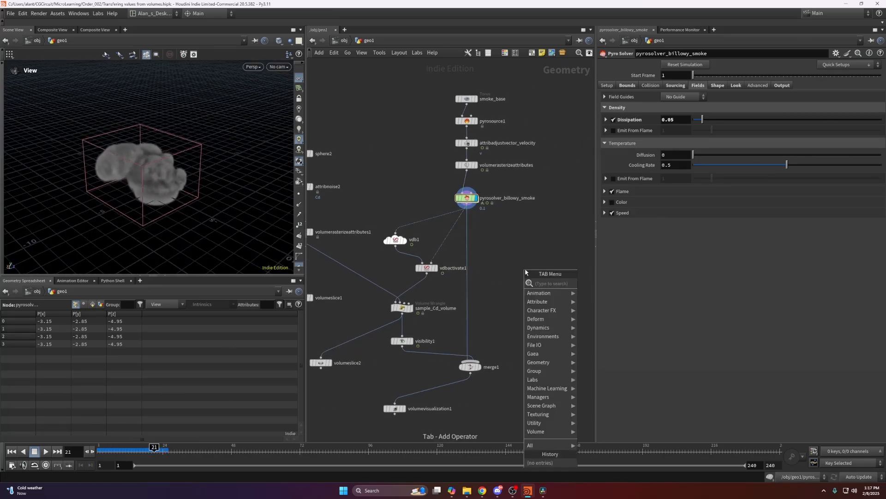
{"action": "type", "text": "c"}
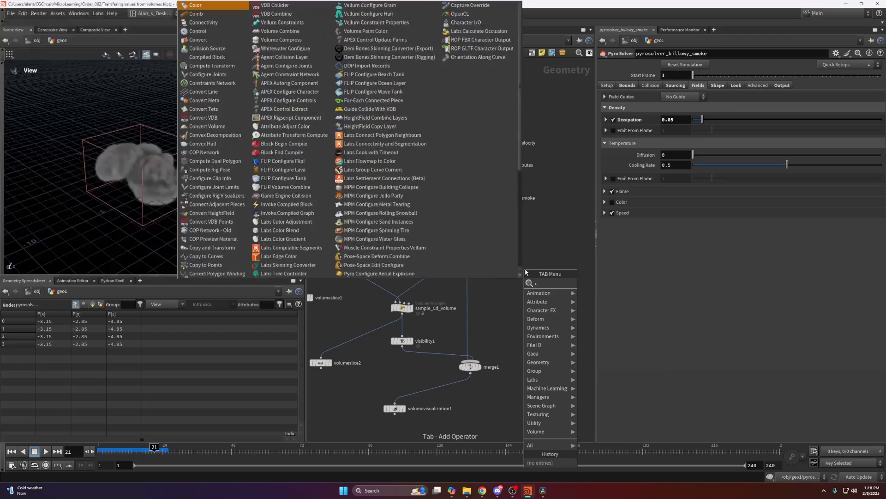
{"action": "type", "text": "onfig"}
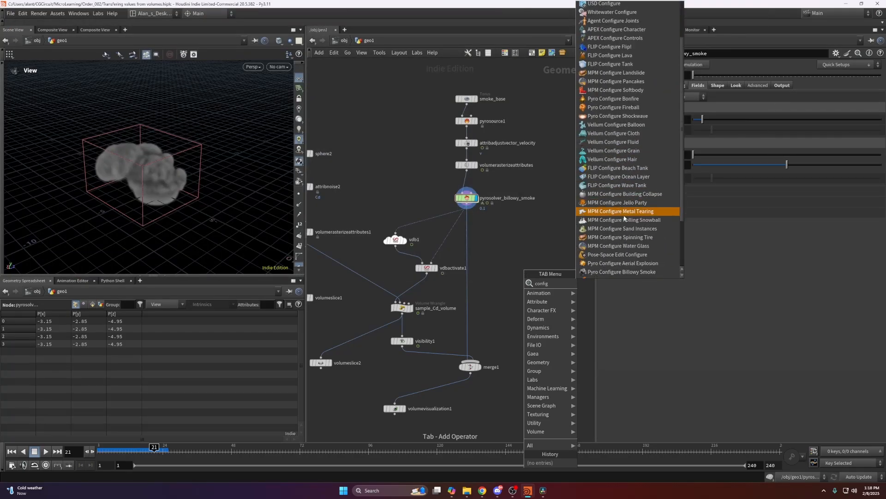
{"action": "scroll", "coordinate": [596, 210], "scroll_direction": "down", "scroll_amount": 5}
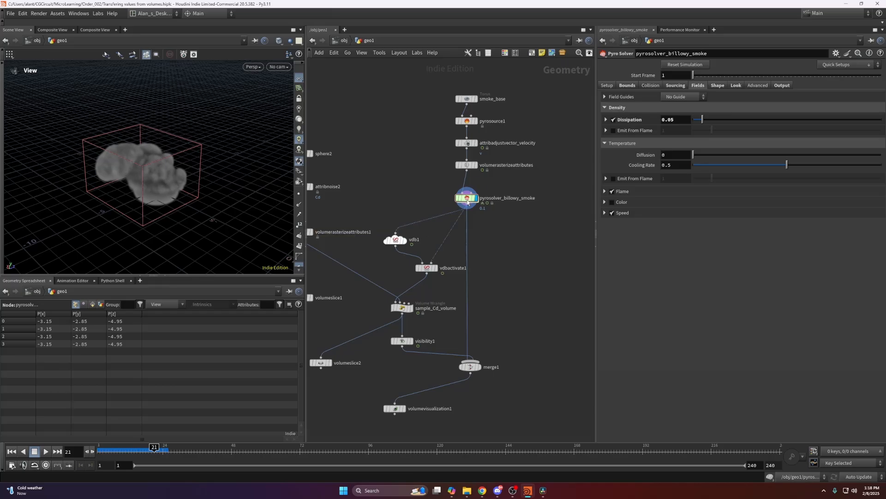
Step: Disable the temperature, flame, vel and Cd export fields of pyrosolver_billowy_smoke, leaving density enabled, and check the node info
{"action": "middle_click", "coordinate": [468, 200]}
{"action": "middle_click_drag", "start_coordinate": [509, 250], "coordinate": [490, 281]}
{"action": "left_click", "coordinate": [782, 86]}
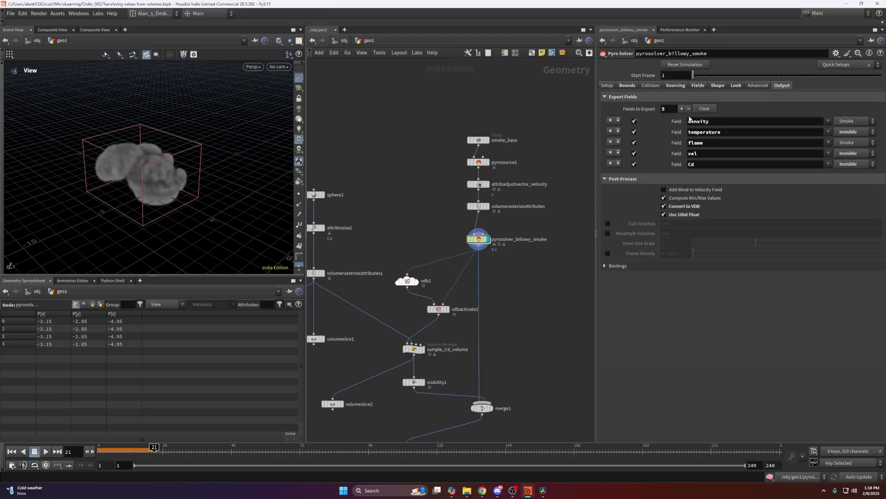
{"action": "left_click", "coordinate": [634, 143]}
{"action": "left_click", "coordinate": [634, 132]}
{"action": "left_click", "coordinate": [634, 164]}
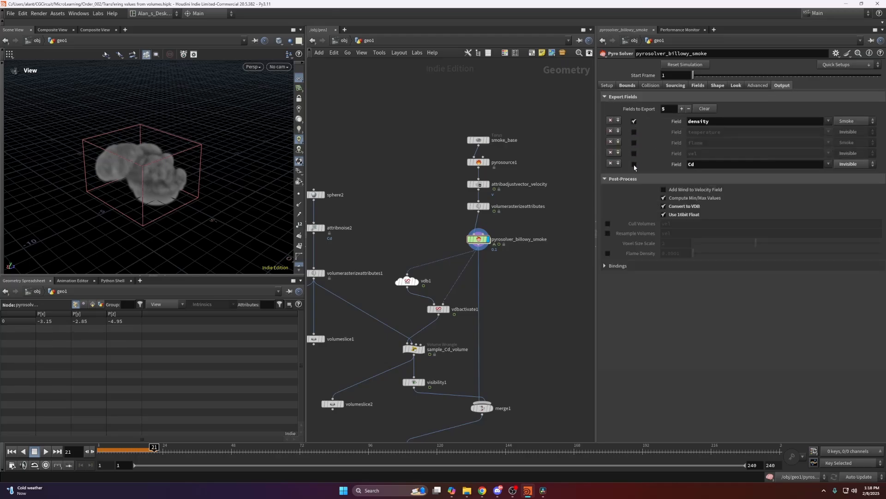
{"action": "middle_click", "coordinate": [478, 239]}
{"action": "key", "text": "h"}
Step: Display vdb1 and examine its grid name, class and type settings
{"action": "left_click", "coordinate": [461, 263]}
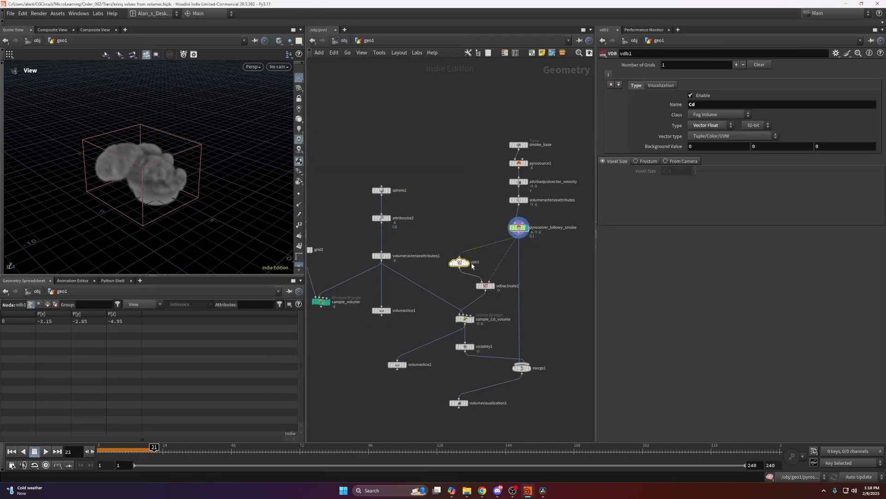
{"action": "left_click", "coordinate": [467, 262]}
{"action": "left_click_drag", "start_coordinate": [134, 182], "coordinate": [157, 182]}
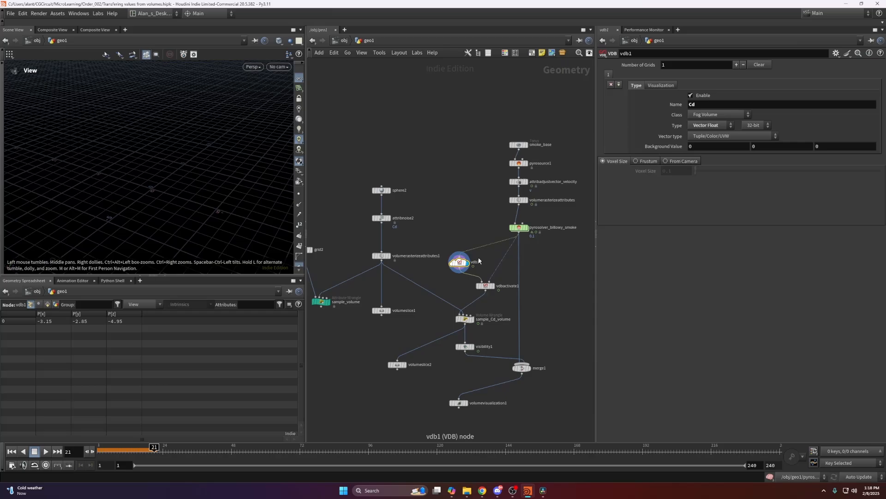
{"action": "left_click", "coordinate": [711, 104]}
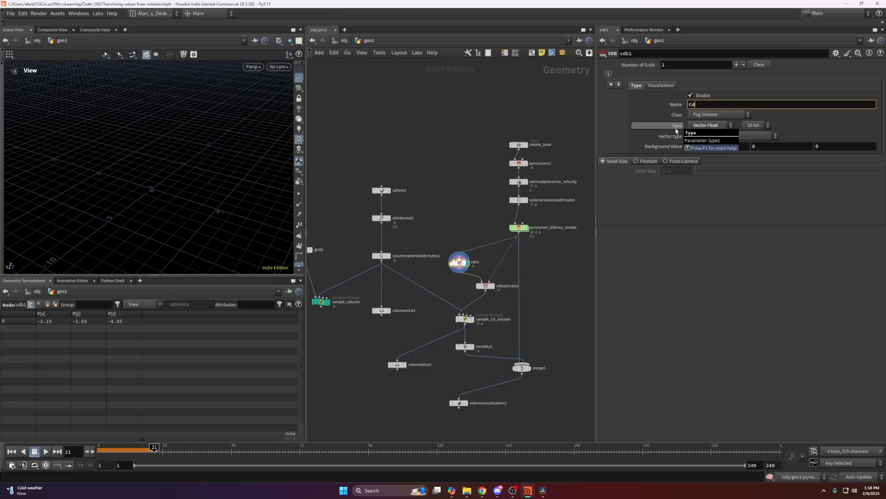
{"action": "left_click", "coordinate": [688, 126]}
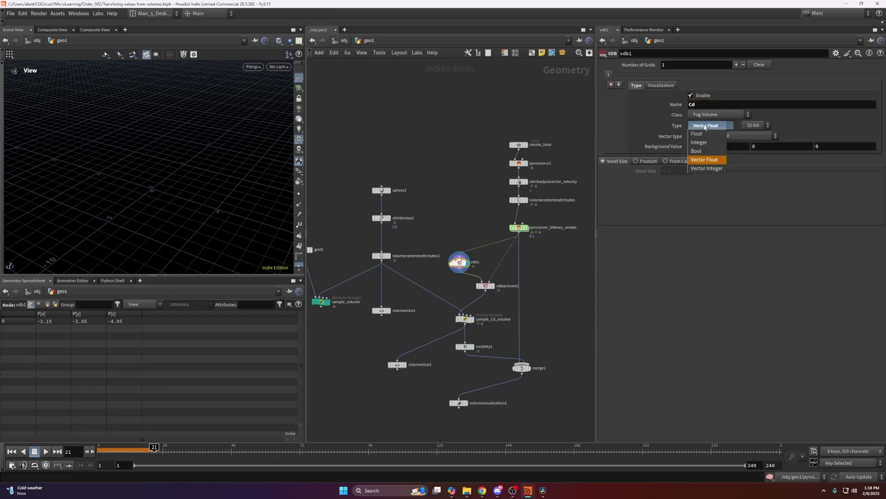
{"action": "left_click", "coordinate": [686, 129]}
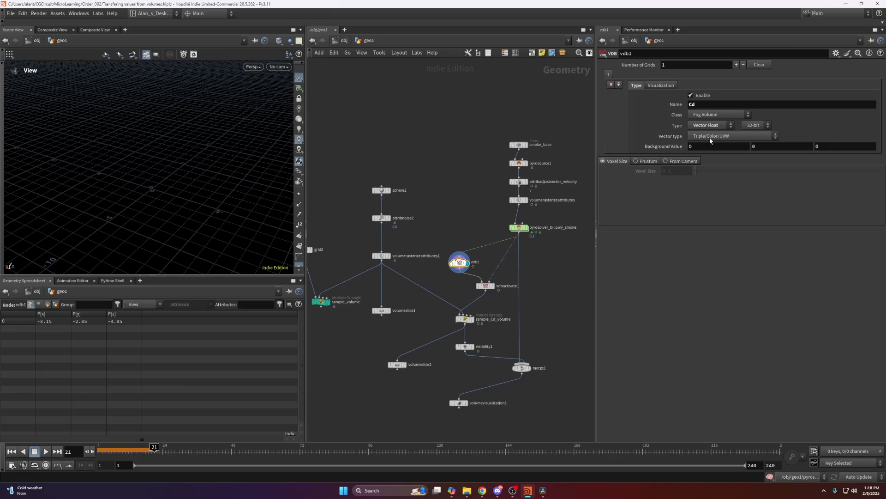
Step: Display vdbactivate1 and examine how its reference settings activate the new VDB from the density volume
{"action": "left_click", "coordinate": [483, 286]}
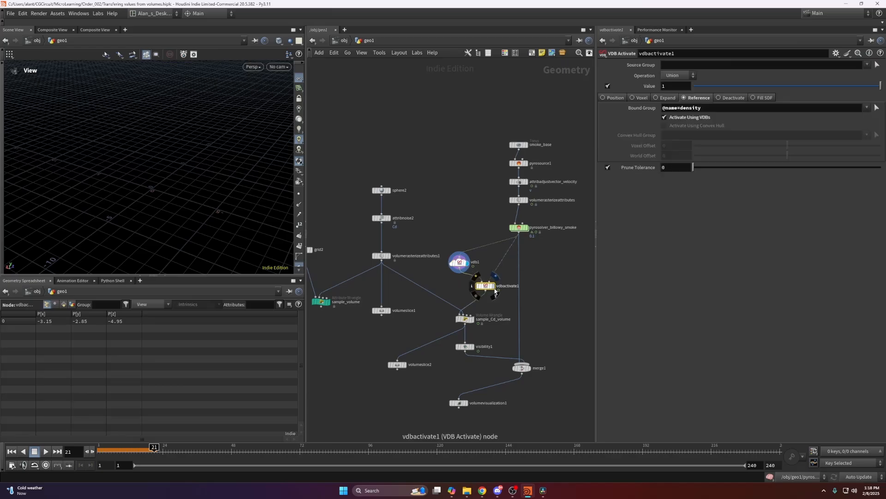
{"action": "left_click", "coordinate": [492, 286]}
{"action": "left_click_drag", "start_coordinate": [170, 231], "coordinate": [235, 172]}
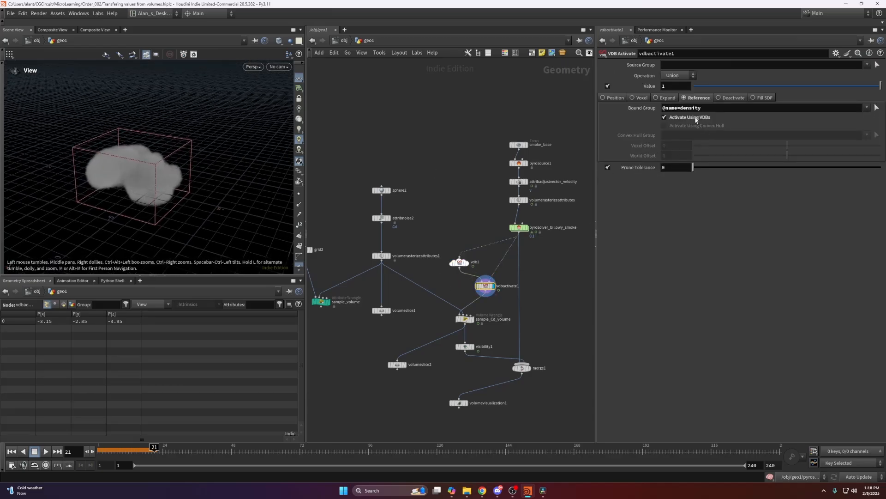
{"action": "scroll", "coordinate": [488, 319], "scroll_direction": "up", "scroll_amount": 4}
Step: Display sample_Cd_volume, check its node info and highlight its volumesamplev expression
{"action": "left_click", "coordinate": [465, 319]}
{"action": "left_click", "coordinate": [472, 319]}
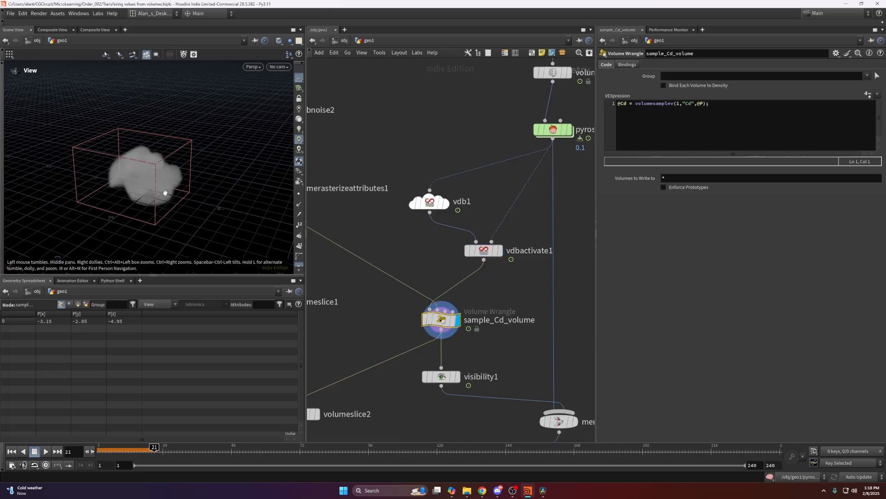
{"action": "left_click_drag", "start_coordinate": [153, 184], "coordinate": [174, 184]}
{"action": "middle_click", "coordinate": [441, 319]}
{"action": "middle_click_drag", "start_coordinate": [483, 295], "coordinate": [525, 289]}
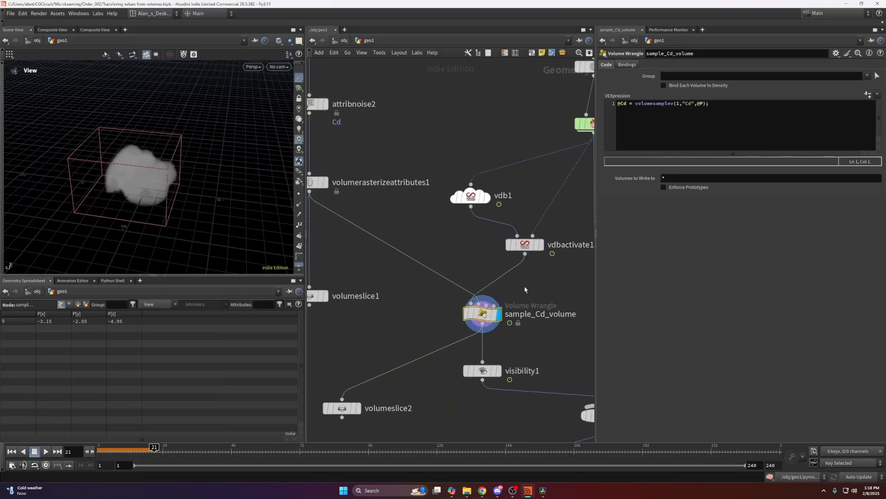
{"action": "left_click_drag", "start_coordinate": [619, 103], "coordinate": [710, 104]}
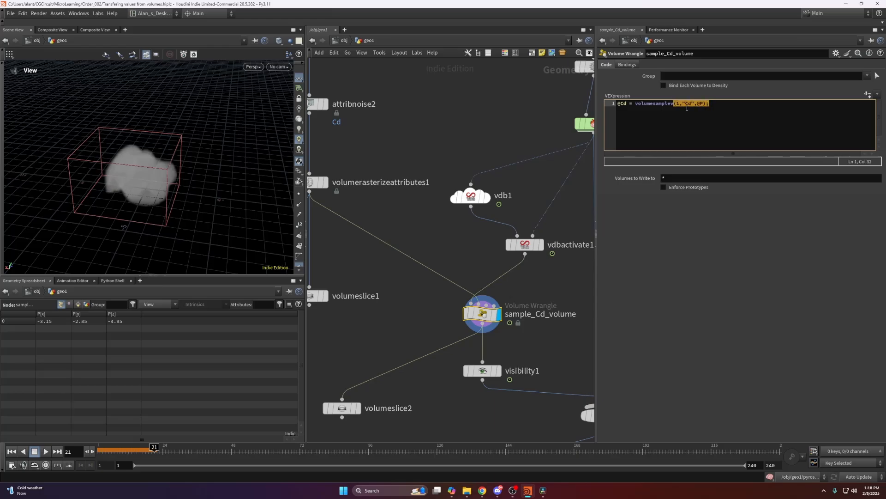
Step: View the source volume from volumerasterizeattributes1, then redisplay sample_Cd_volume and return to its expression
{"action": "middle_click_drag", "start_coordinate": [365, 176], "coordinate": [411, 178]}
{"action": "left_click", "coordinate": [367, 185]}
{"action": "middle_click_drag", "start_coordinate": [531, 351], "coordinate": [432, 274]}
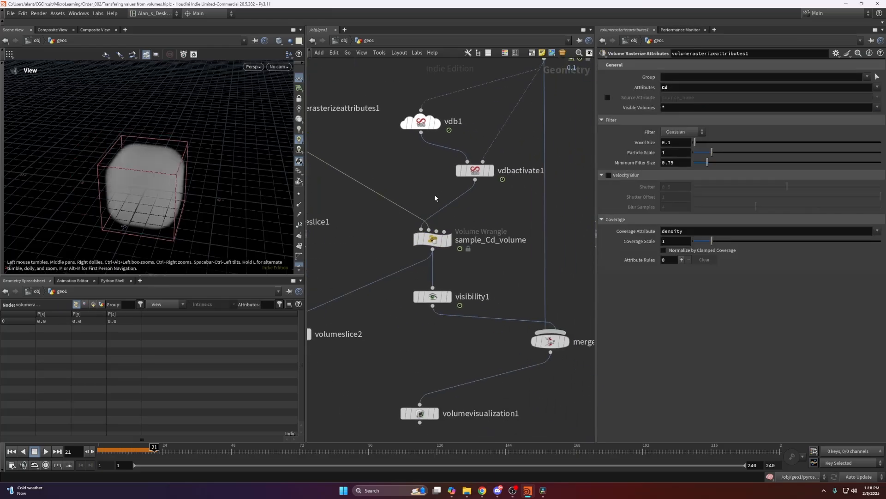
{"action": "left_click", "coordinate": [431, 239]}
{"action": "left_click", "coordinate": [448, 239]}
{"action": "left_click", "coordinate": [679, 120]}
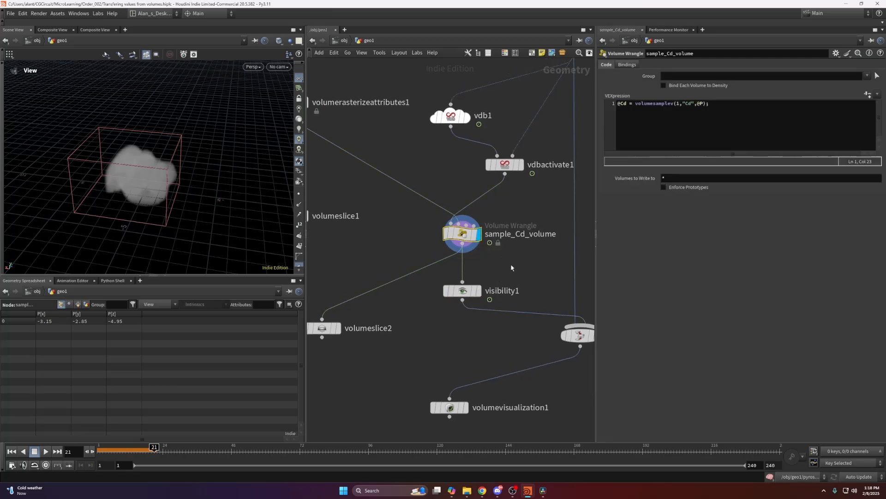
Step: Compare the displayed outputs of vdbactivate1 and sample_Cd_volume in the viewport
{"action": "middle_click_drag", "start_coordinate": [511, 268], "coordinate": [501, 272]}
{"action": "left_click", "coordinate": [495, 169]}
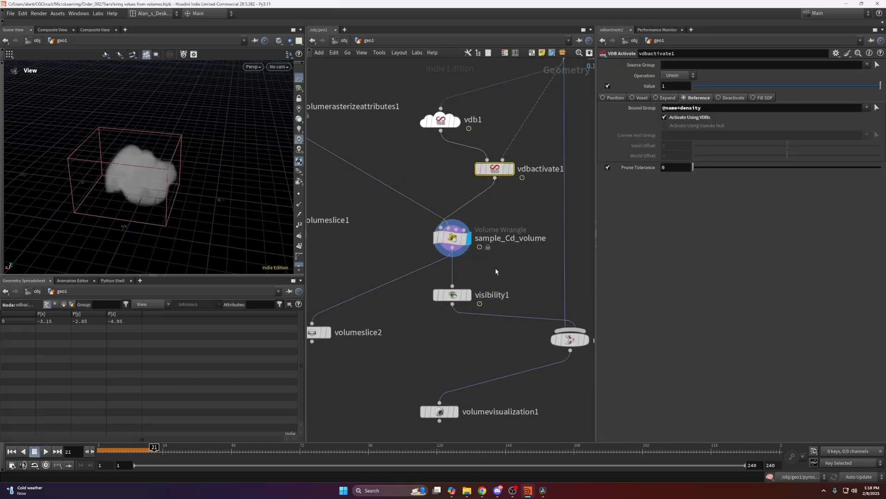
{"action": "left_click", "coordinate": [511, 169]}
{"action": "scroll", "coordinate": [160, 137], "scroll_direction": "up", "scroll_amount": 5}
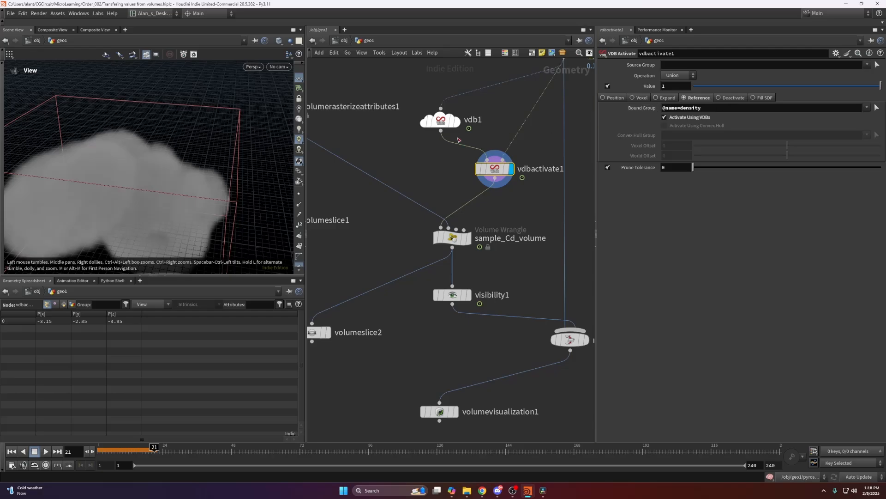
{"action": "left_click", "coordinate": [469, 238]}
{"action": "scroll", "coordinate": [107, 163], "scroll_direction": "down", "scroll_amount": 3}
{"action": "left_click_drag", "start_coordinate": [108, 163], "coordinate": [135, 147]}
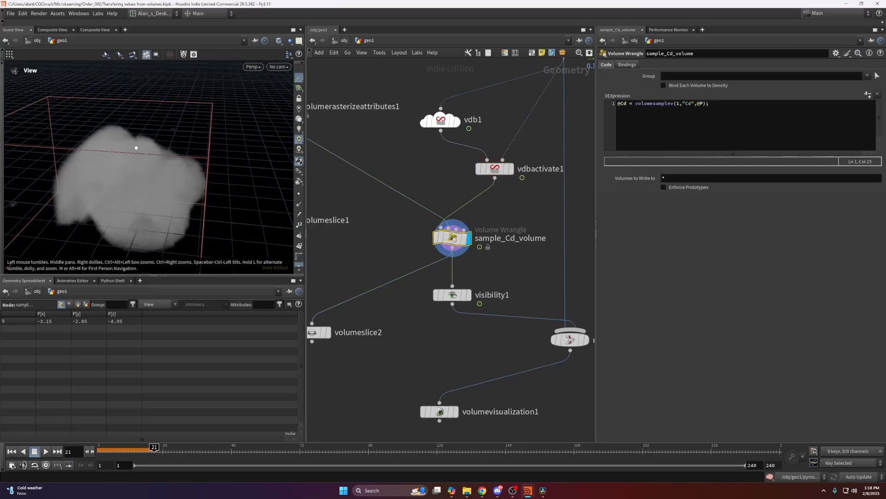
Step: Display volumeslice2, try feeding it from vdbactivate1 instead of sample_Cd_volume, and undo the reconnection
{"action": "scroll", "coordinate": [390, 204], "scroll_direction": "down", "scroll_amount": 5}
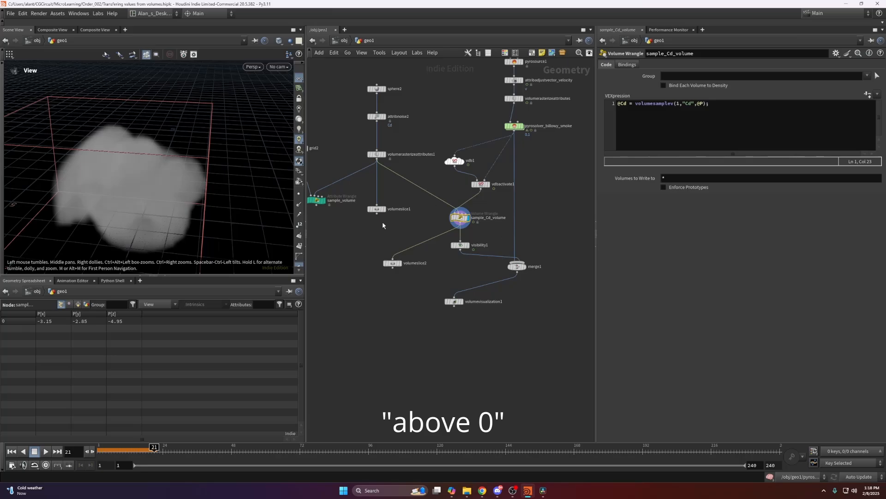
{"action": "left_click", "coordinate": [400, 263]}
{"action": "left_click_drag", "start_coordinate": [158, 180], "coordinate": [128, 150]}
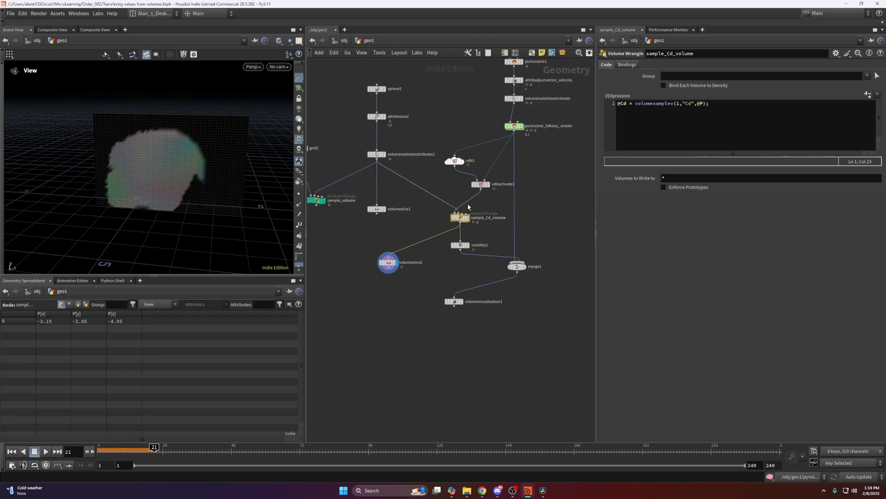
{"action": "left_click_drag", "start_coordinate": [481, 188], "coordinate": [389, 257]}
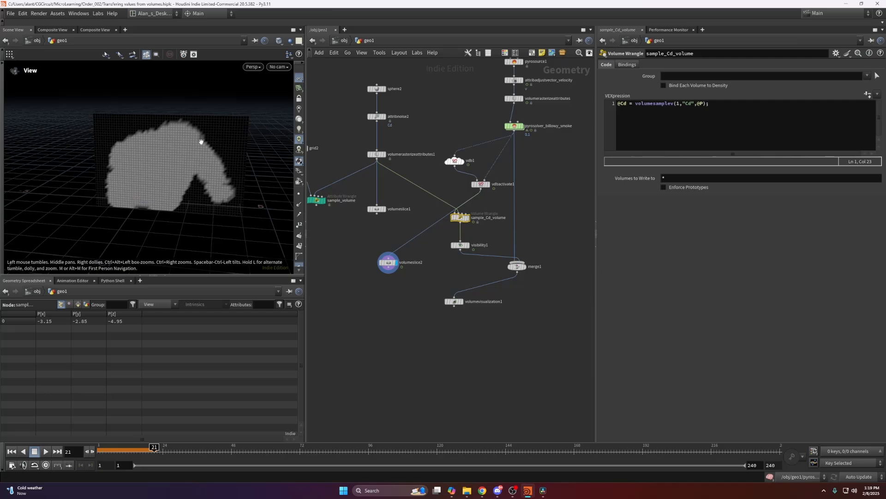
{"action": "key", "text": "ctrl+z"}
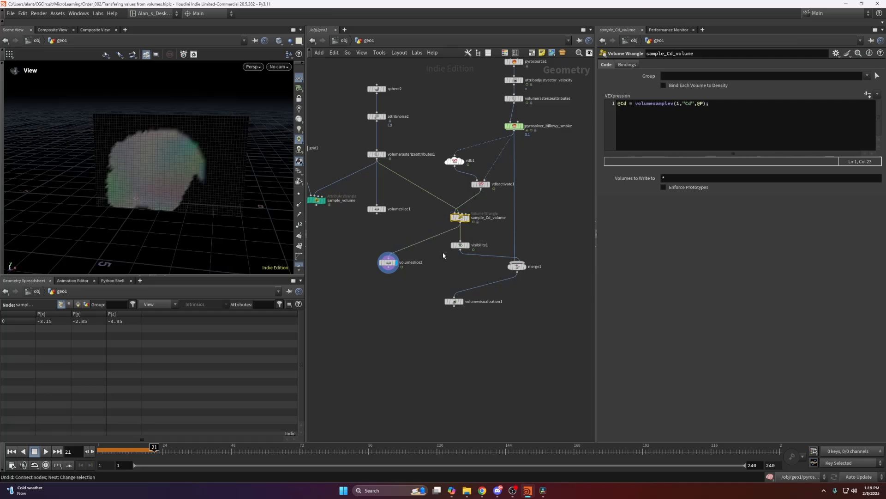
Step: Display visibility1 and check its hide settings, then display merge1 and inspect the combined volumes
{"action": "middle_click_drag", "start_coordinate": [448, 262], "coordinate": [411, 250]}
{"action": "scroll", "coordinate": [411, 244], "scroll_direction": "up", "scroll_amount": 3}
{"action": "left_click", "coordinate": [430, 224]}
{"action": "left_click", "coordinate": [444, 223]}
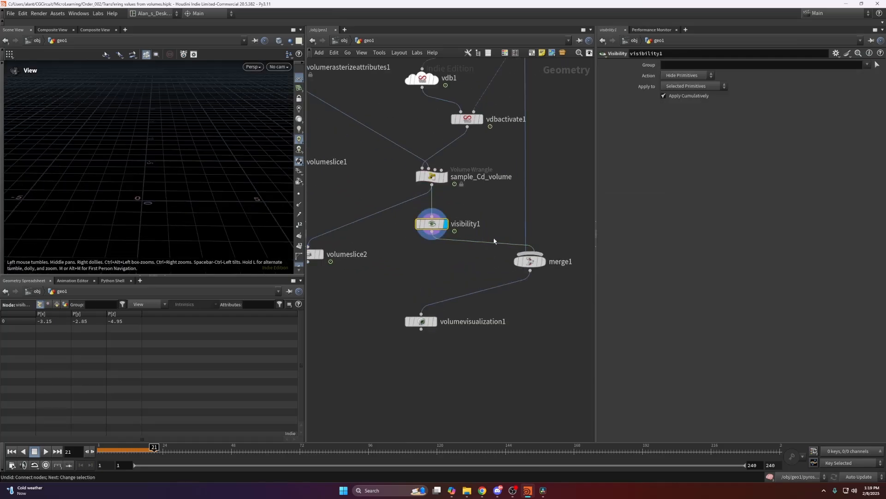
{"action": "left_click", "coordinate": [543, 261]}
{"action": "left_click", "coordinate": [518, 261]}
{"action": "left_click_drag", "start_coordinate": [222, 227], "coordinate": [157, 171]}
{"action": "left_click", "coordinate": [517, 261]}
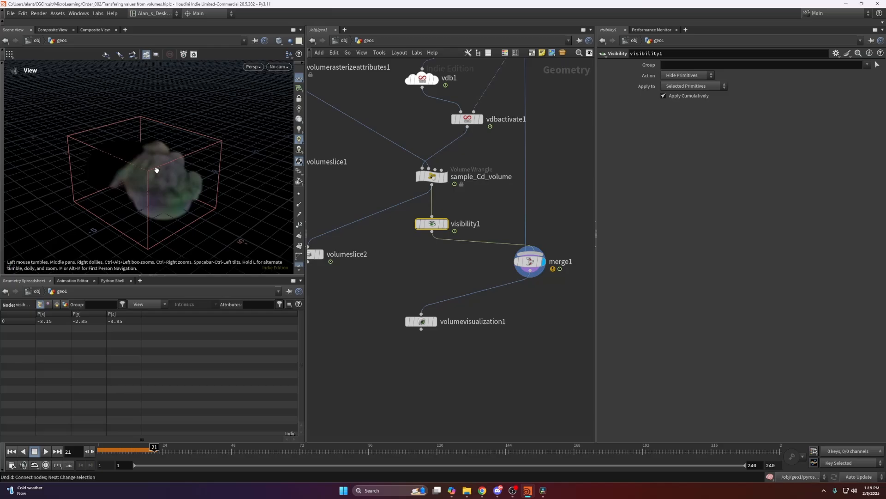
{"action": "mouse_move", "coordinate": [154, 170]}
{"action": "left_mouse_down"}
{"action": "mouse_move", "coordinate": [134, 171]}
{"action": "mouse_move", "coordinate": [143, 158]}
{"action": "mouse_move", "coordinate": [151, 170]}
{"action": "left_mouse_up"}
Step: Display volumevisualization1 and examine its Diffuse Field and the resulting smoke colour up close
{"action": "left_click", "coordinate": [434, 321]}
{"action": "left_click", "coordinate": [421, 322]}
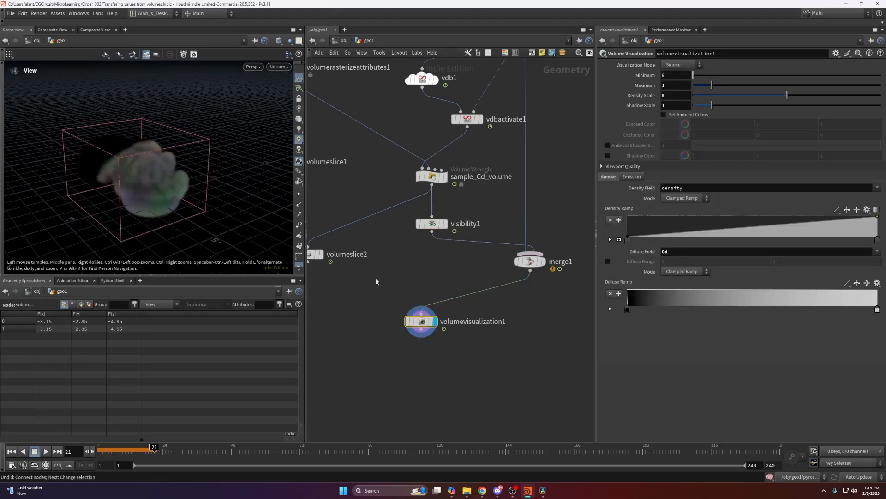
{"action": "left_click", "coordinate": [673, 251]}
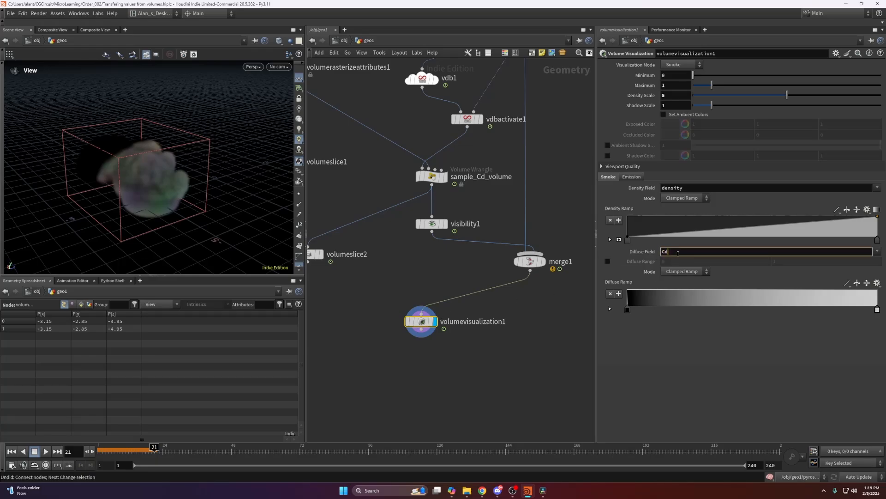
{"action": "left_click_drag", "start_coordinate": [134, 180], "coordinate": [127, 151]}
{"action": "left_click_drag", "start_coordinate": [177, 194], "coordinate": [135, 160]}
Step: Revisit the sample_Cd_volume expression, then reselect volumevisualization1 and inspect the smoke from other angles
{"action": "left_click", "coordinate": [426, 176]}
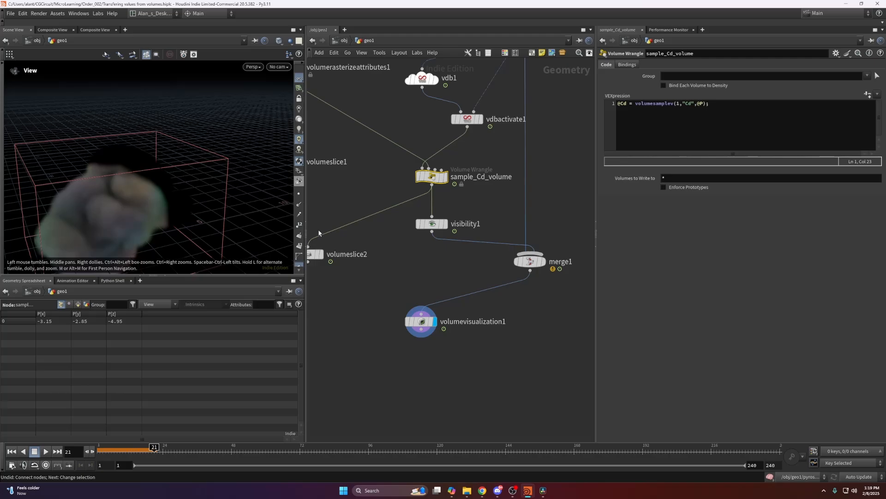
{"action": "left_click", "coordinate": [421, 321]}
{"action": "left_click_drag", "start_coordinate": [136, 209], "coordinate": [139, 151]}
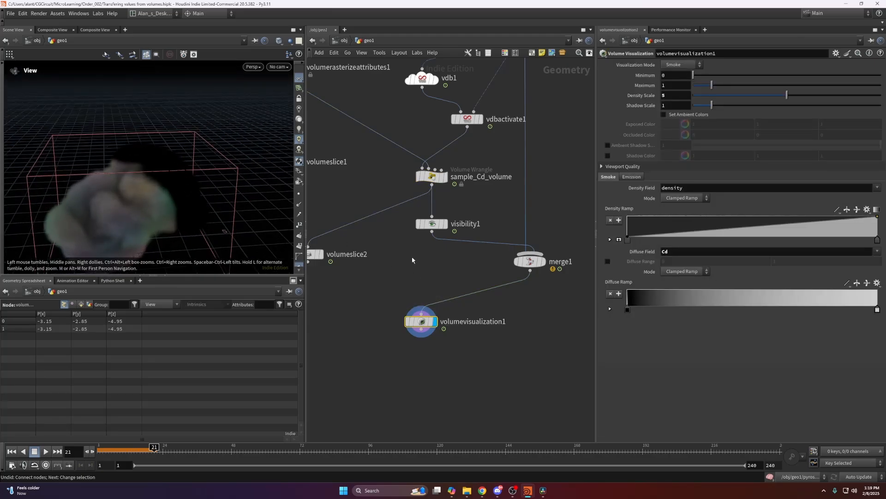
{"action": "left_click_drag", "start_coordinate": [218, 192], "coordinate": [172, 185]}
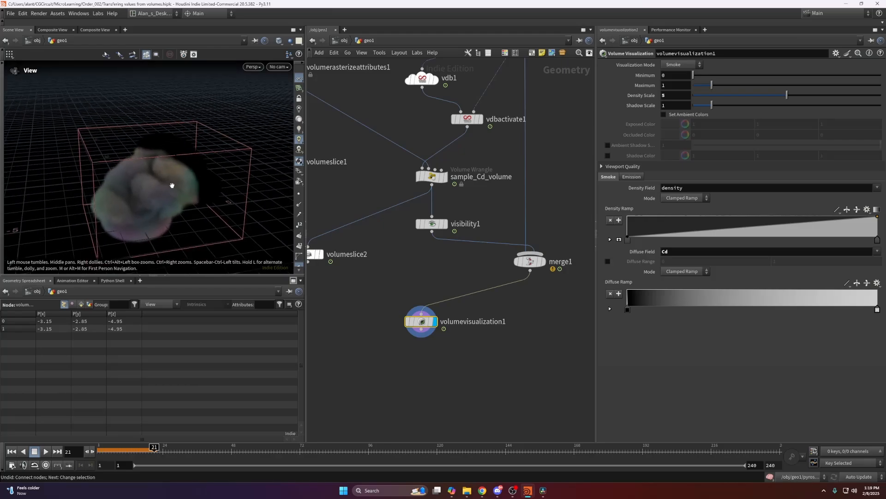